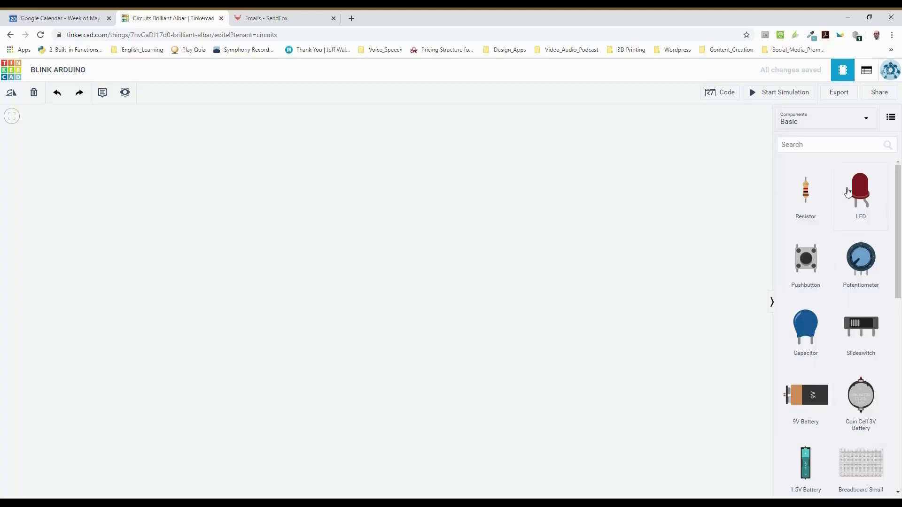
Place a 9V battery on the empty canvas and rotate it until its terminals point upward
scroll(837, 412, "down", 2)
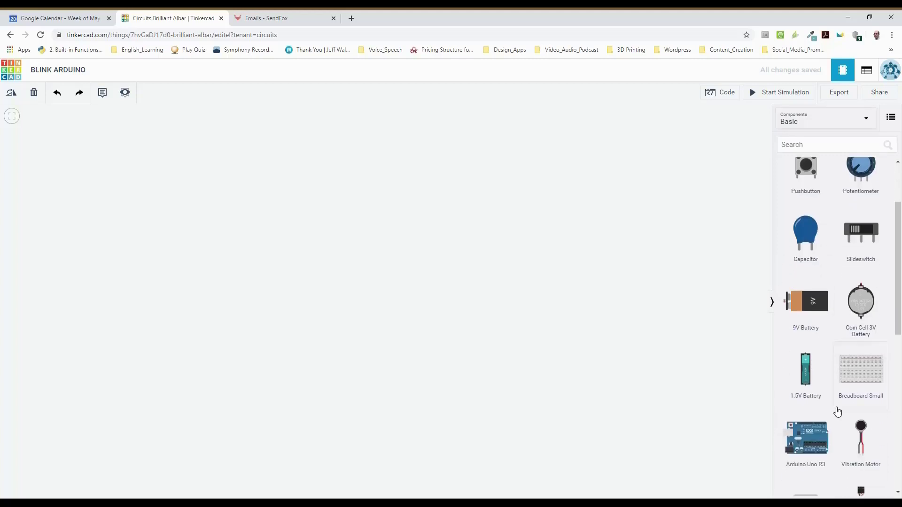
scroll(837, 412, "up", 2)
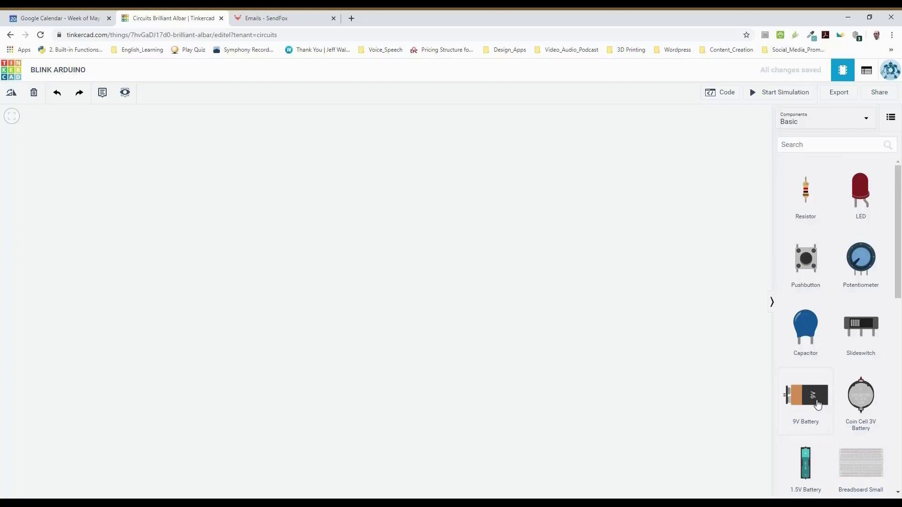
left_click_drag(817, 404, 305, 345)
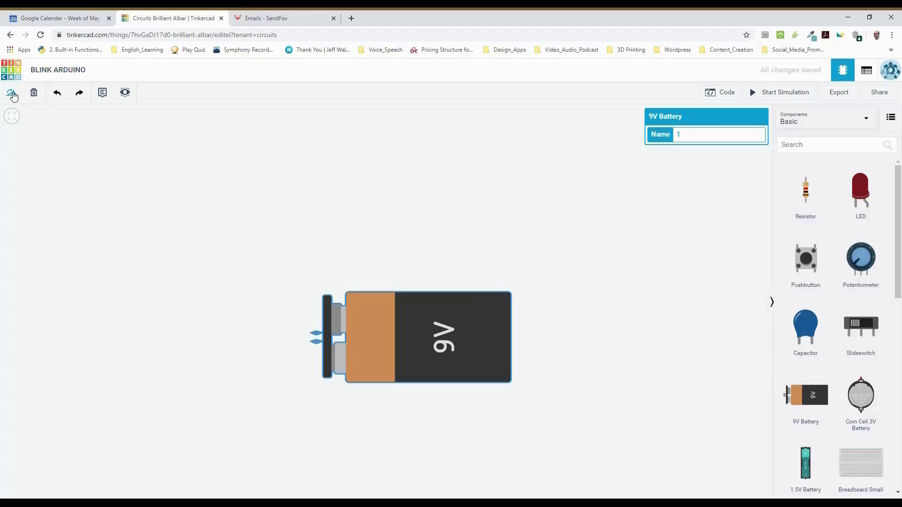
left_click(11, 93)
left_click(11, 93)
left_click(11, 93)
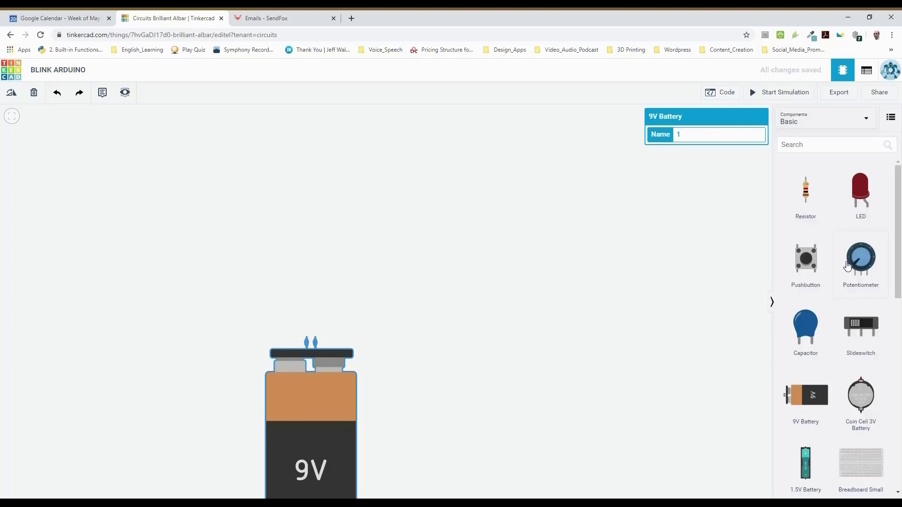
Add a pushbutton, a red LED and a 1 kΩ resistor above the battery
left_click_drag(812, 263, 364, 273)
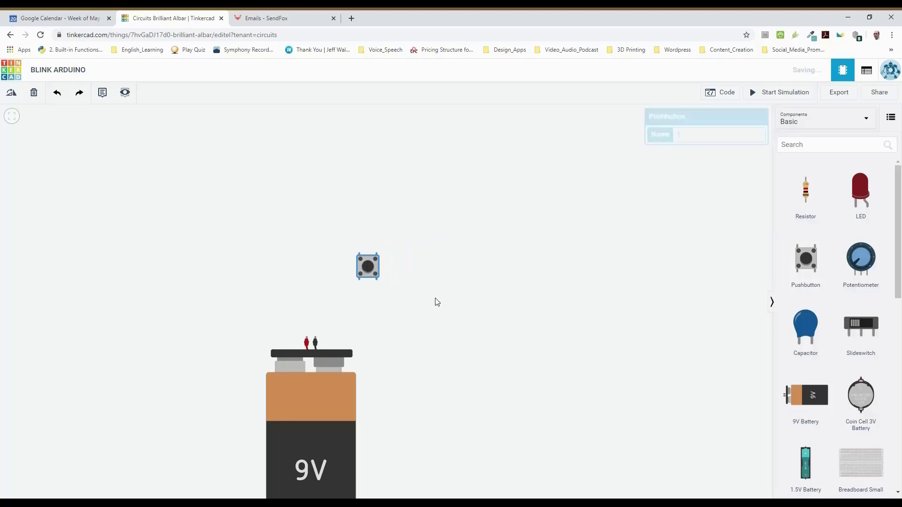
left_click_drag(867, 197, 308, 190)
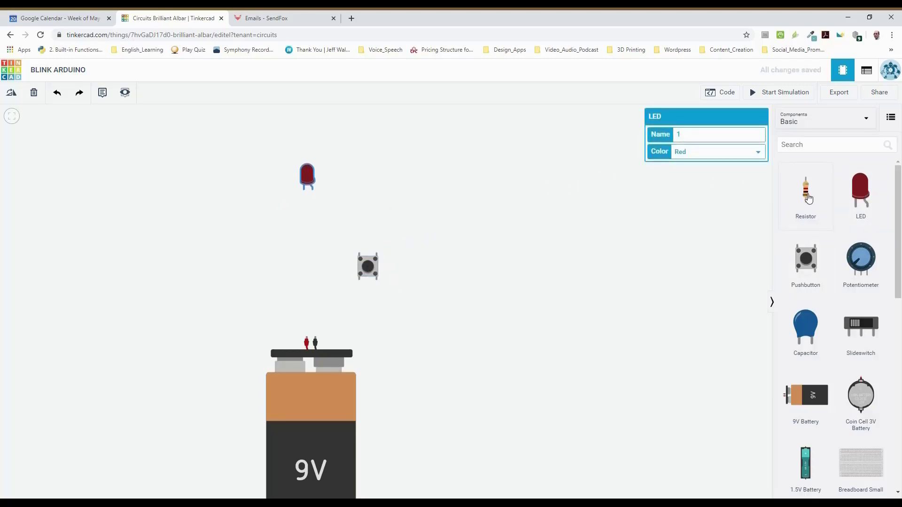
left_click_drag(805, 195, 289, 249)
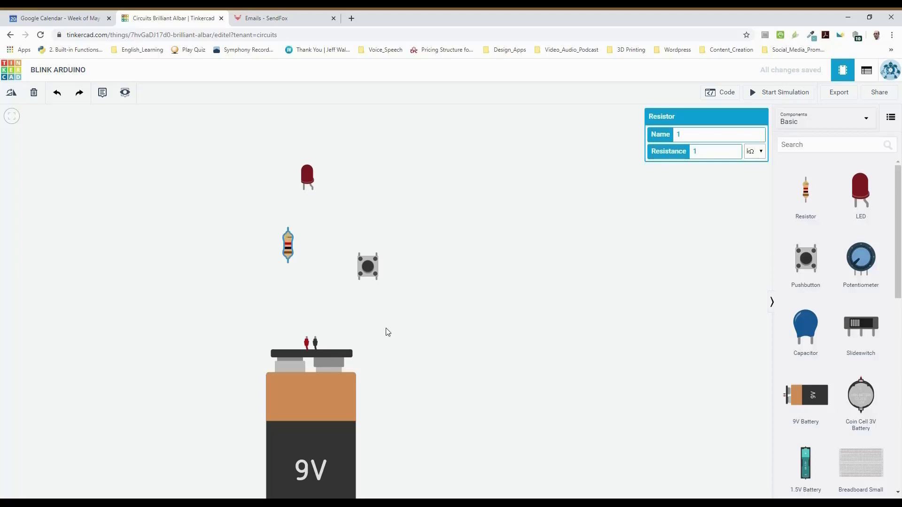
Wire the battery's positive terminal to the resistor's lower end and color the wire red
left_click(306, 339)
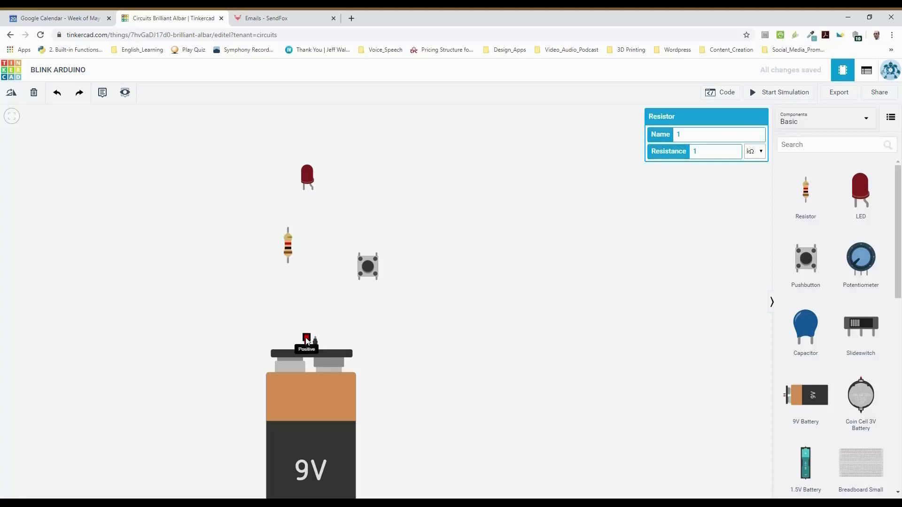
left_click(288, 264)
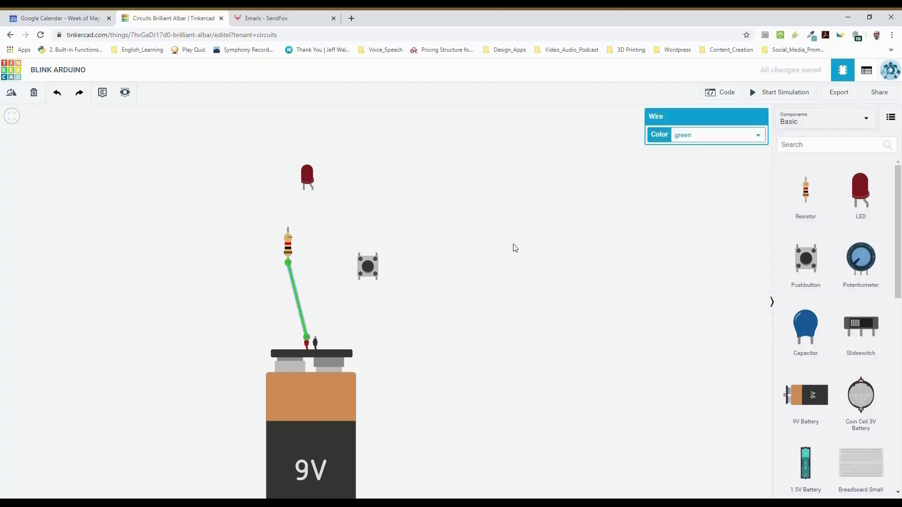
left_click(737, 135)
left_click(696, 155)
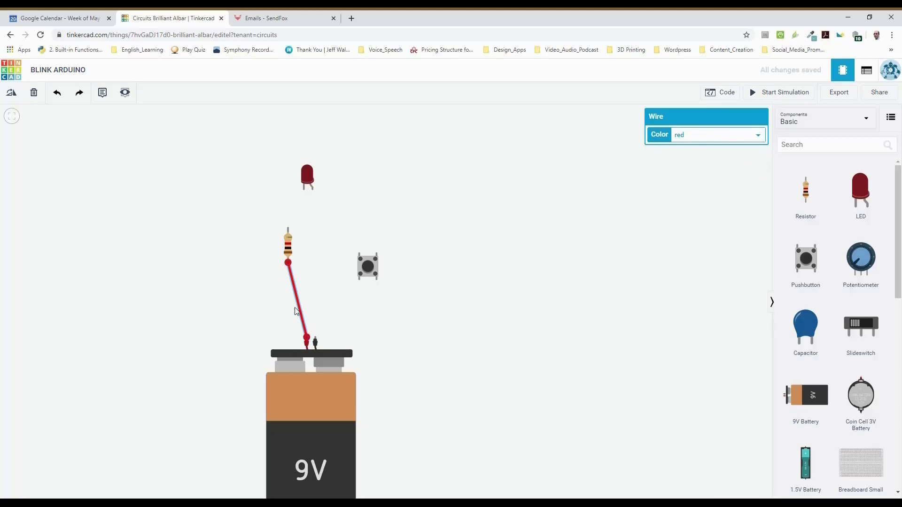
Wire the resistor's upper end to the LED's bent leg, and route the LED's straight leg around it to the pushbutton's upper-left terminal
left_click(288, 230)
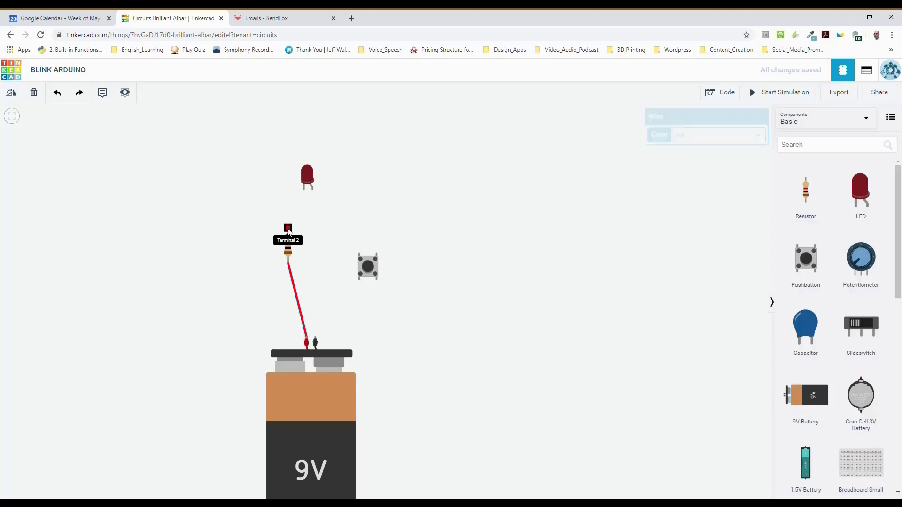
left_click(313, 192)
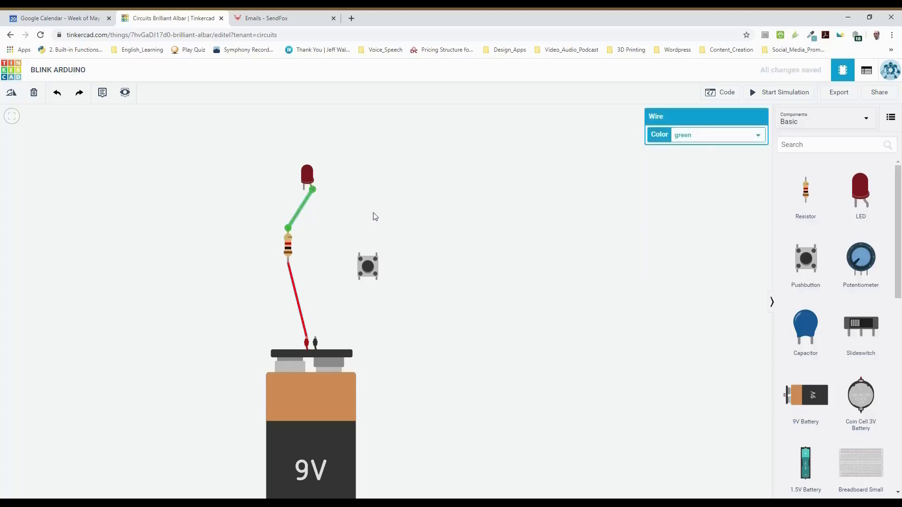
left_click(304, 191)
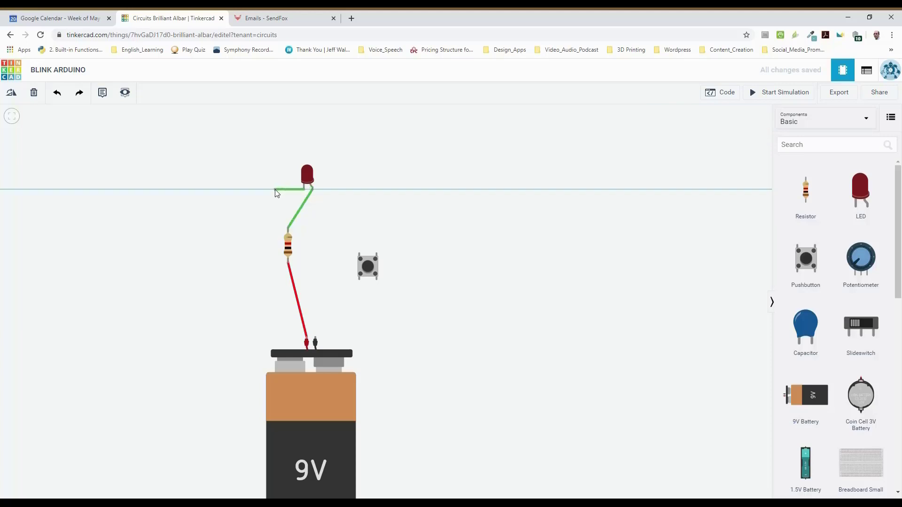
left_click(275, 142)
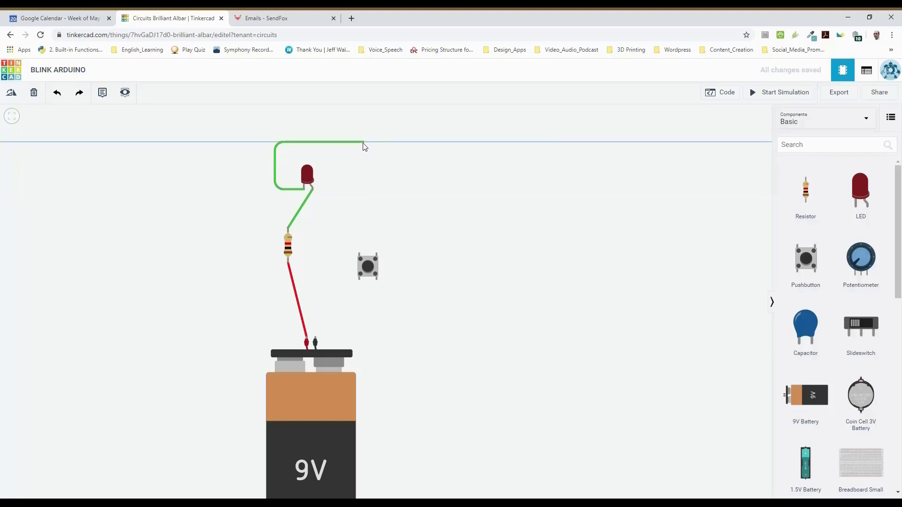
left_click(353, 143)
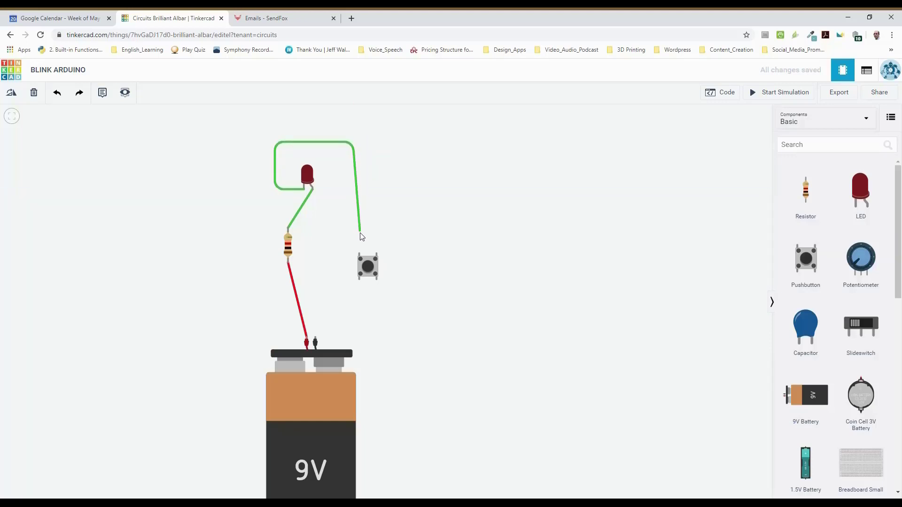
left_click(359, 253)
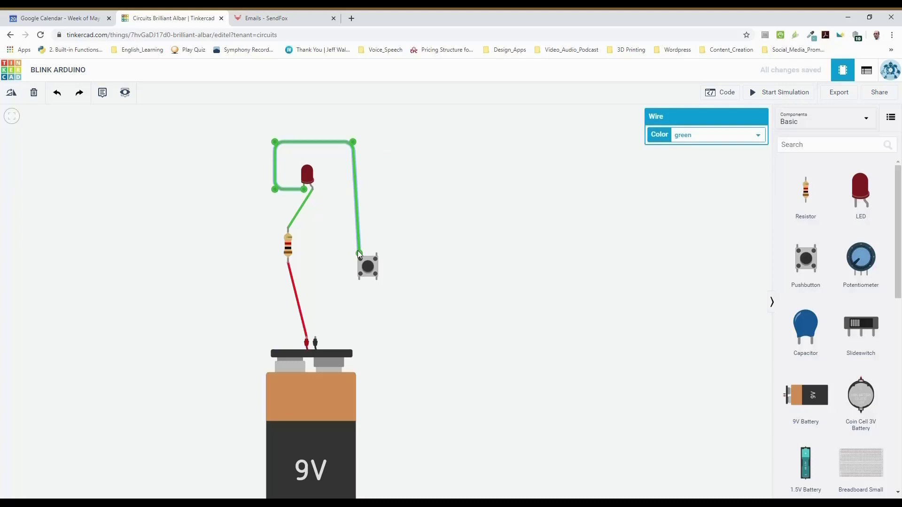
left_click(391, 251)
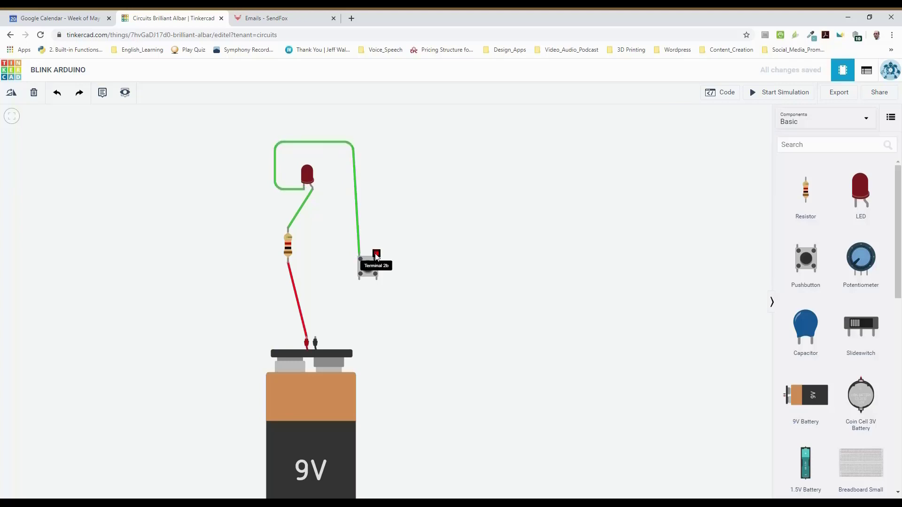
Route a wire from the pushbutton's Terminal 2b around to the battery's negative terminal and color it black
left_click(376, 254)
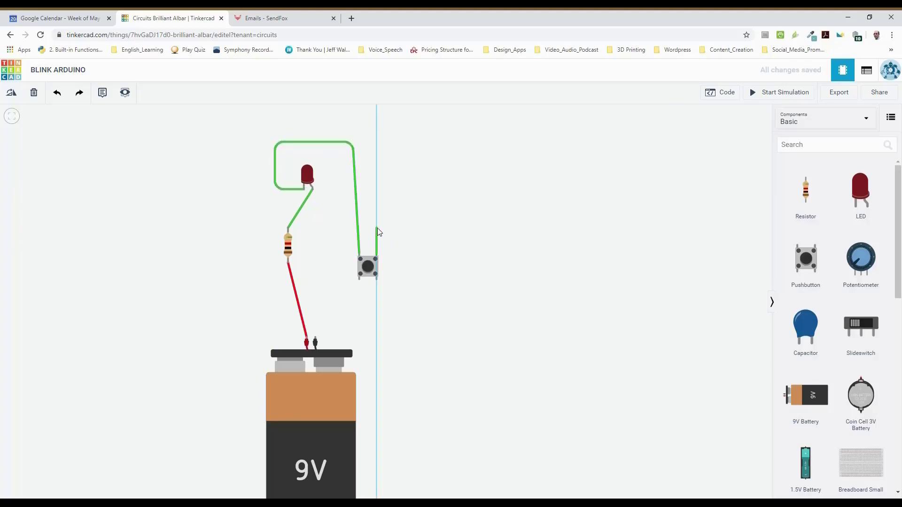
left_click(377, 229)
left_click(416, 229)
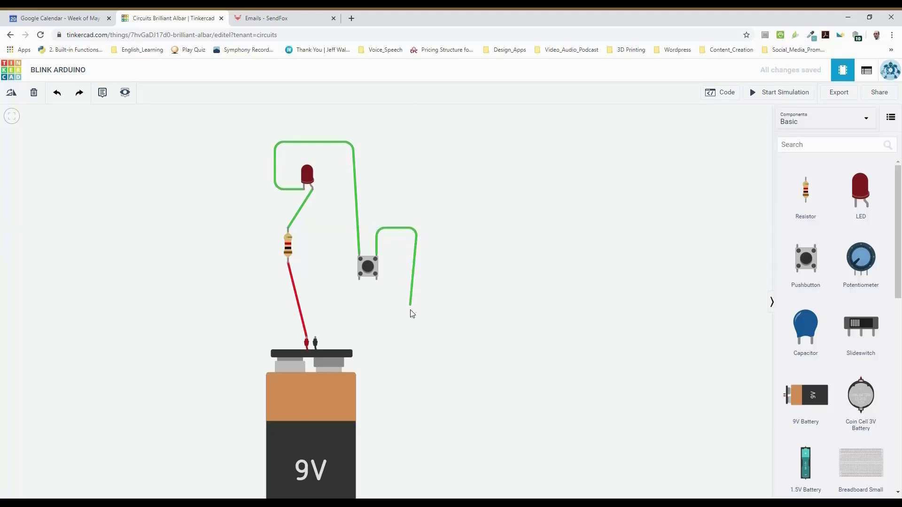
left_click(417, 322)
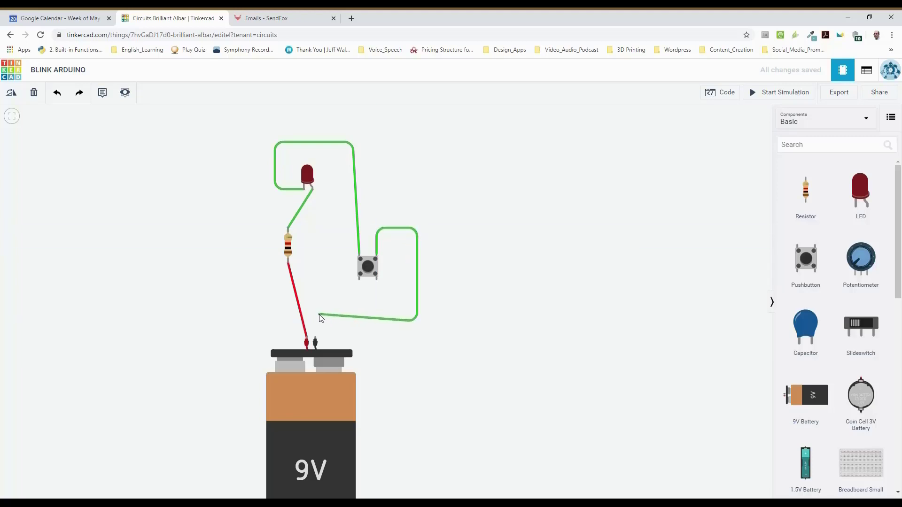
left_click(317, 316)
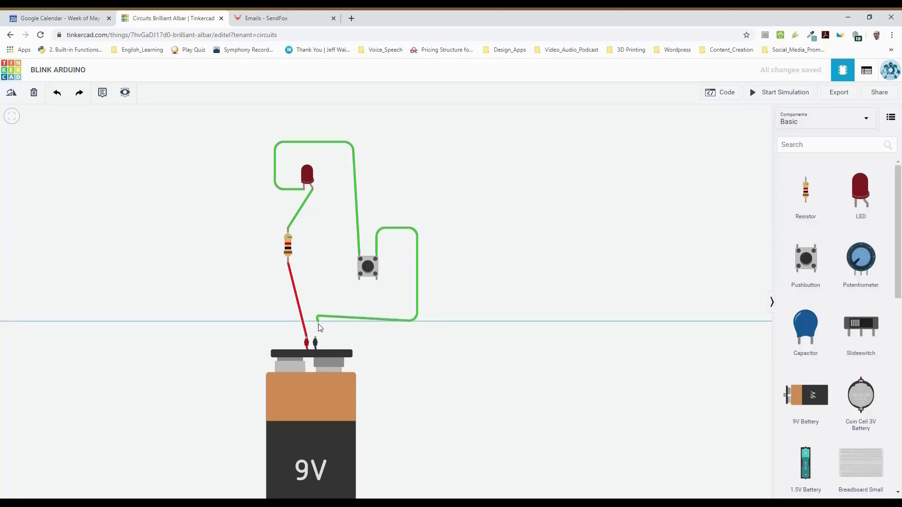
left_click(315, 338)
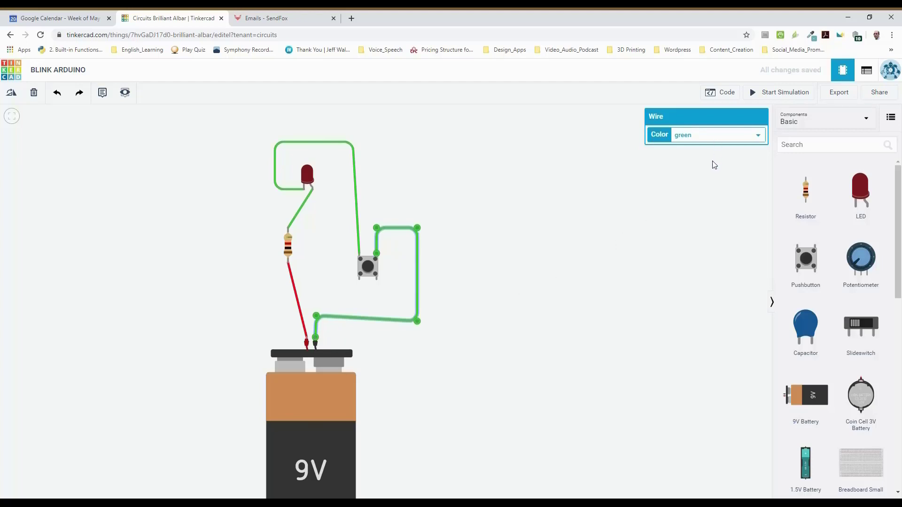
left_click(698, 150)
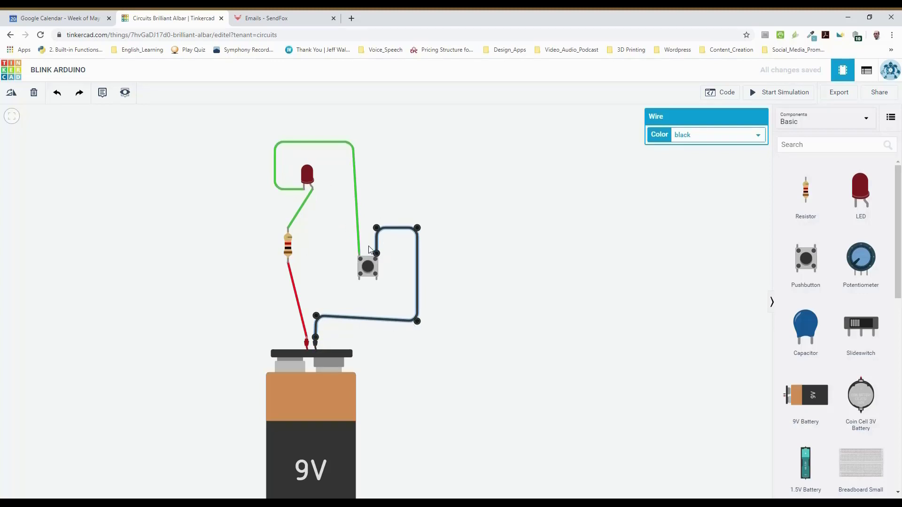
left_click(455, 406)
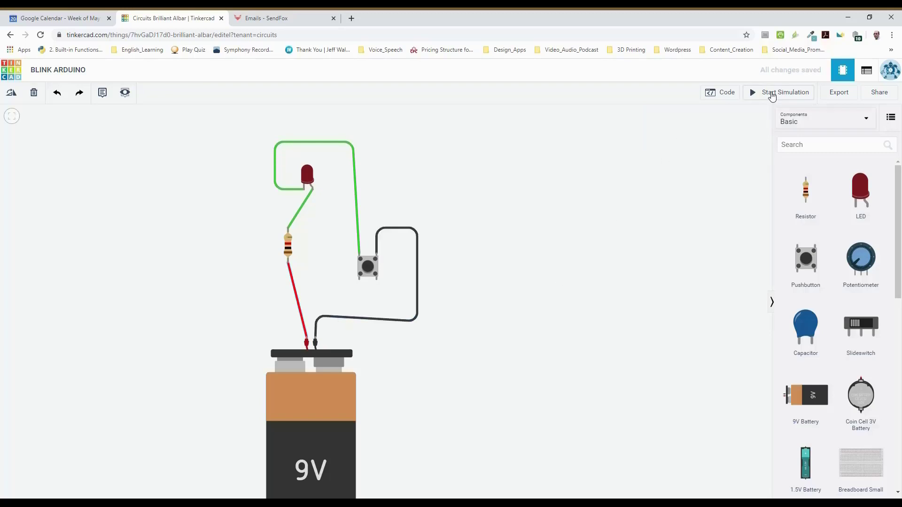
Simulate the battery circuit and operate the pushbutton repeatedly to test the LED
left_click(771, 95)
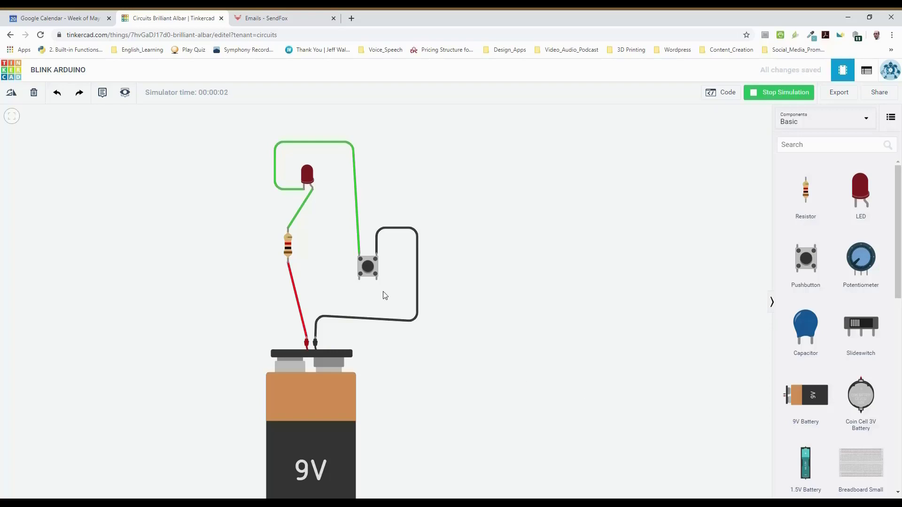
left_click(368, 270)
left_click(369, 269)
left_click(370, 270)
left_click(368, 268)
left_click(367, 269)
left_click(368, 268)
left_click_drag(368, 266, 368, 264)
left_click(368, 265)
left_click(367, 265)
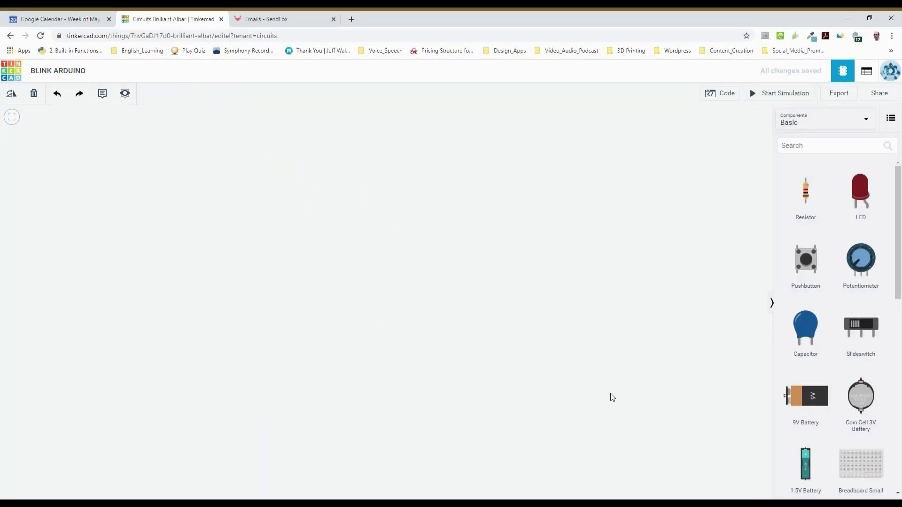
Show the Arduino starter circuits and place the Blink starter on the empty canvas
left_click(869, 123)
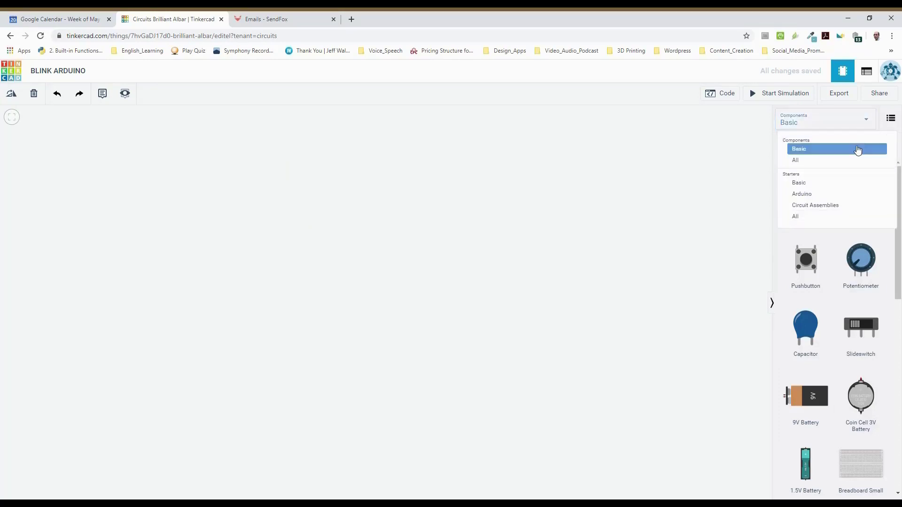
left_click(841, 194)
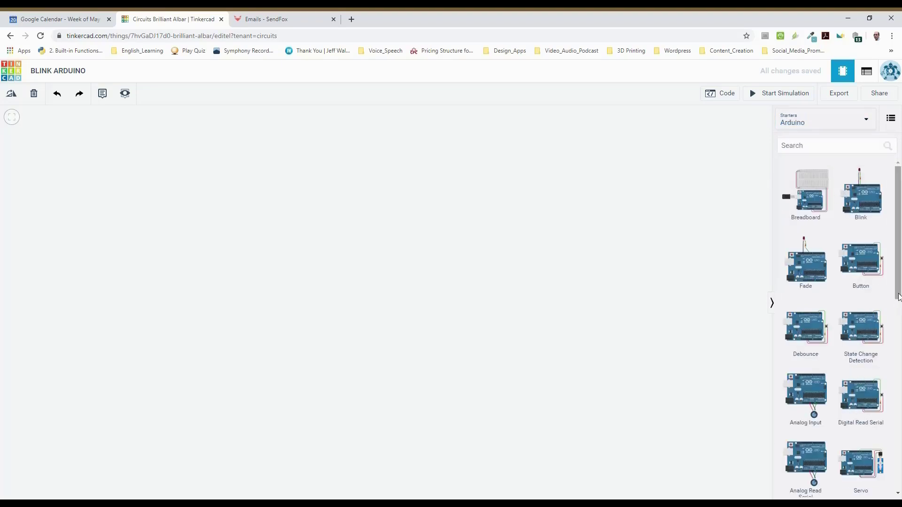
mouse_move(897, 297)
left_mouse_down()
mouse_move(895, 461)
mouse_move(900, 283)
left_mouse_up()
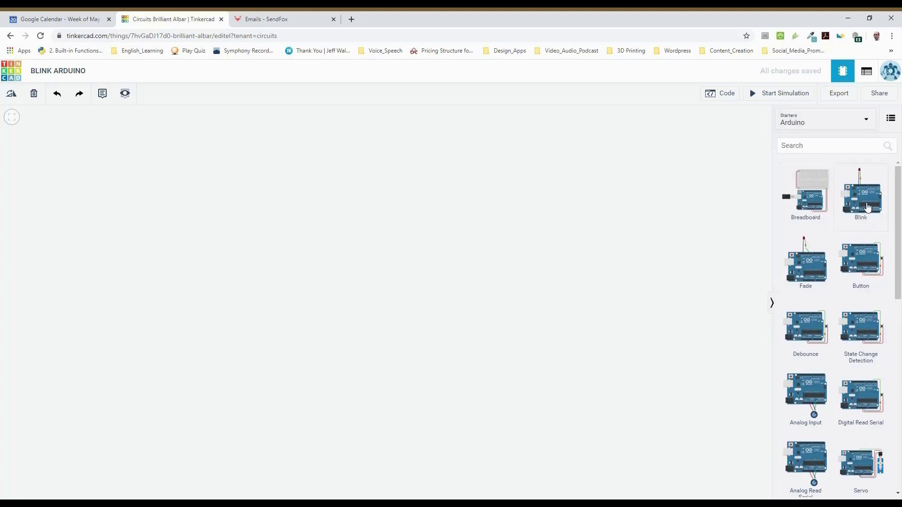
left_click_drag(867, 208, 427, 263)
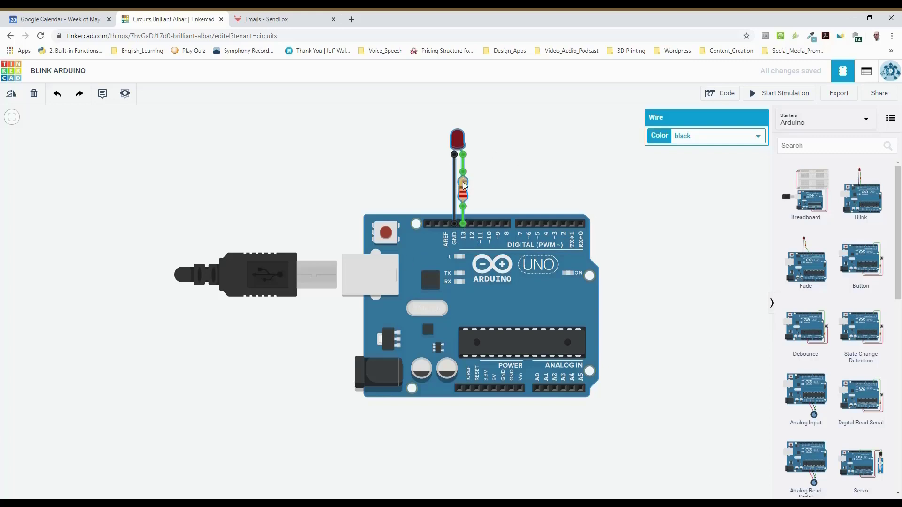
Simulate the Blink circuit and examine its block code before stopping the simulation
left_click(463, 155)
left_click(463, 225)
left_click(773, 96)
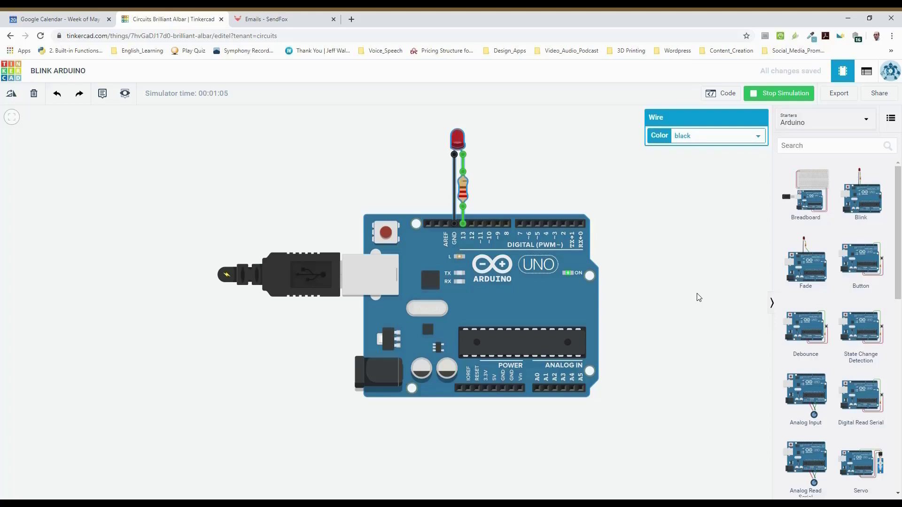
left_click(723, 94)
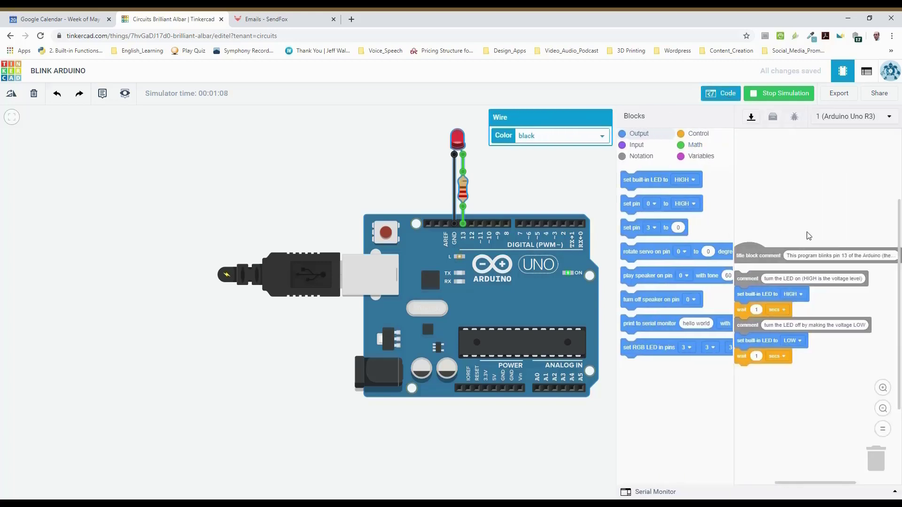
left_click(770, 94)
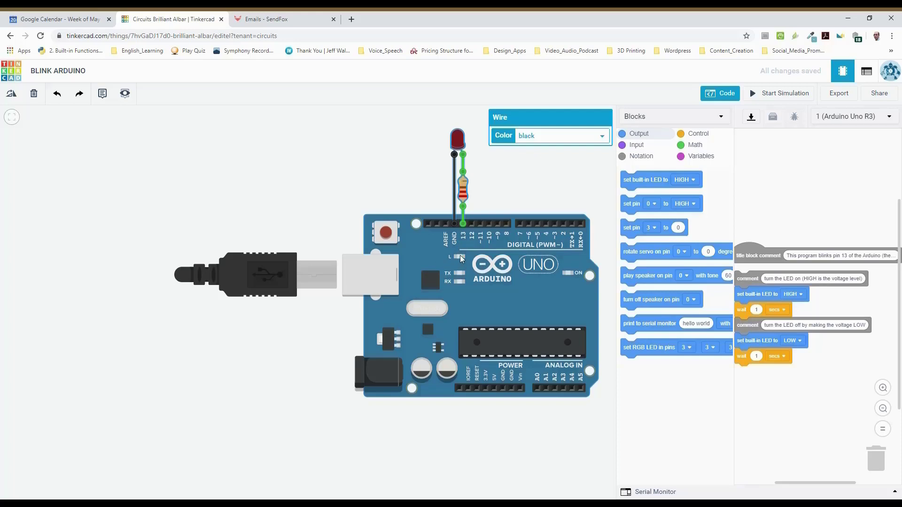
Rerun the Blink simulation with the code hidden to watch the LEDs, and reopen the block code once it is stopped
left_click(727, 95)
left_click(768, 94)
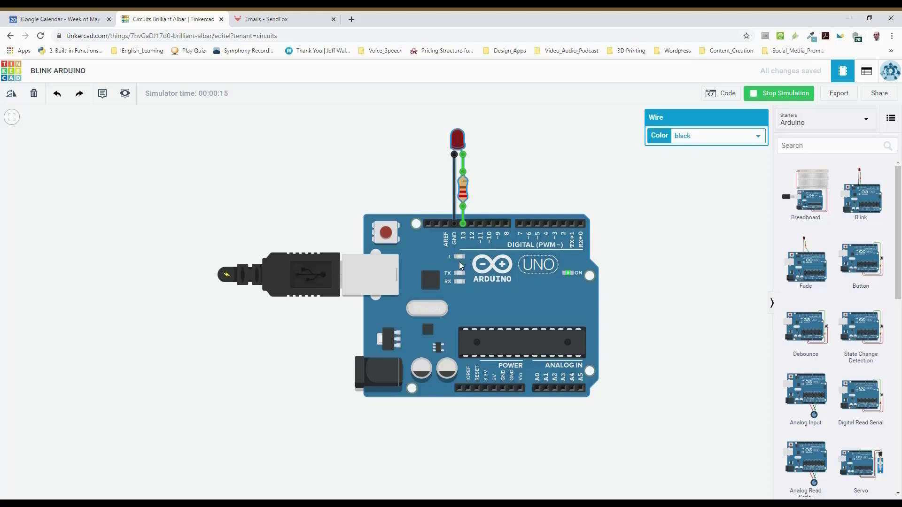
left_click(763, 96)
left_click(734, 96)
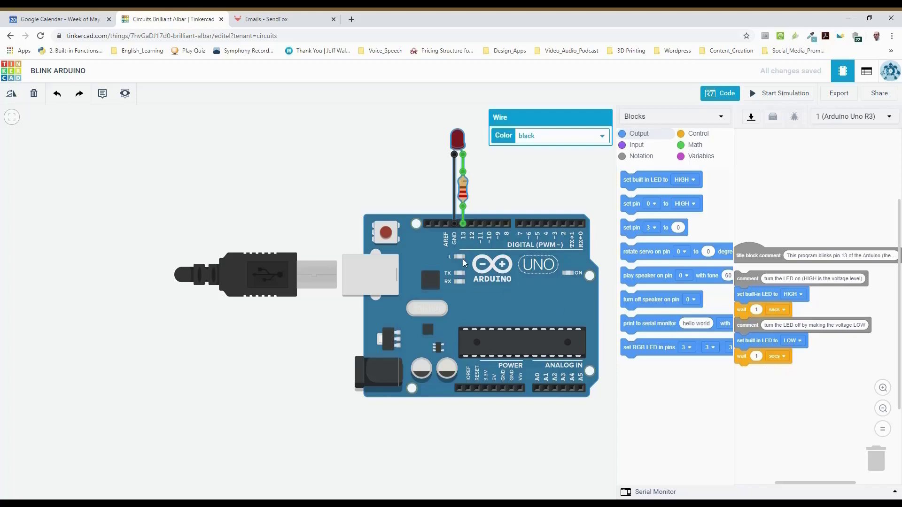
Hide the block code and look through the full list of Arduino starter circuits, from Breadboard to Input Serial Pullup
left_click(756, 310)
left_click(725, 99)
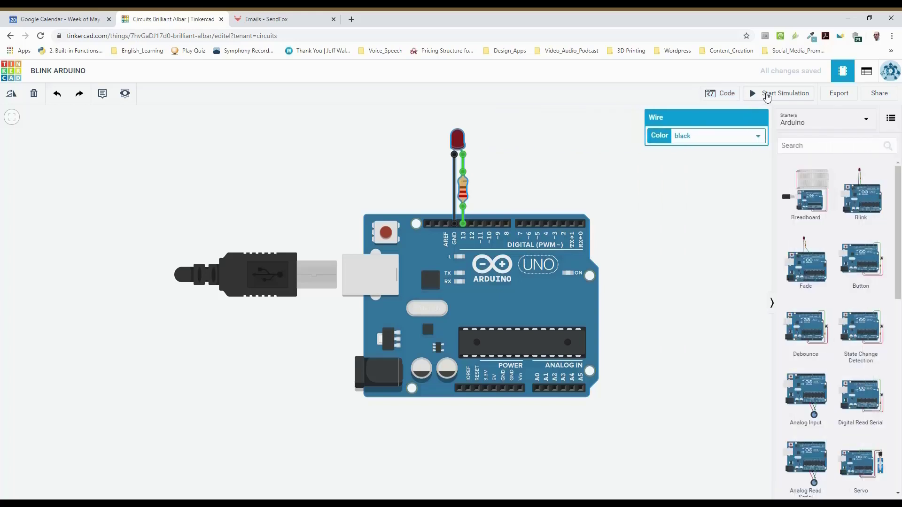
left_click(765, 93)
scroll(835, 276, "down", 3)
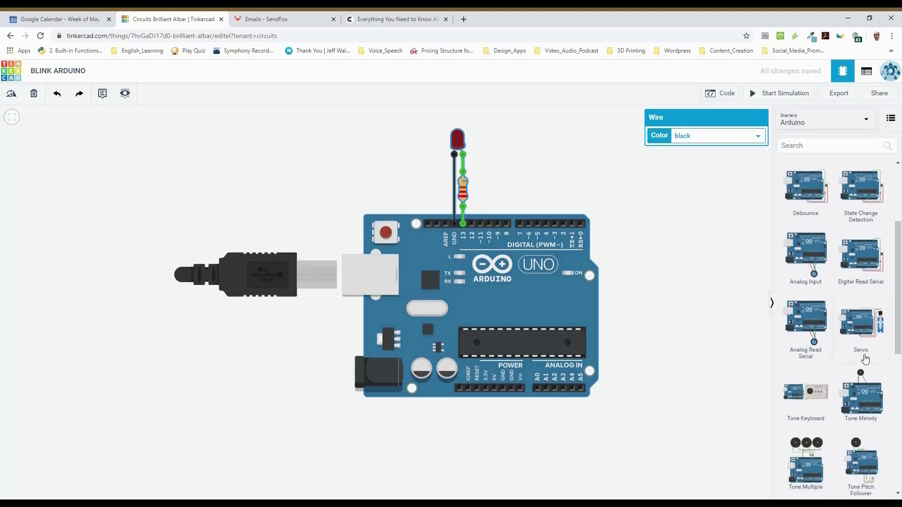
scroll(864, 357, "down", 3)
scroll(828, 380, "down", 2)
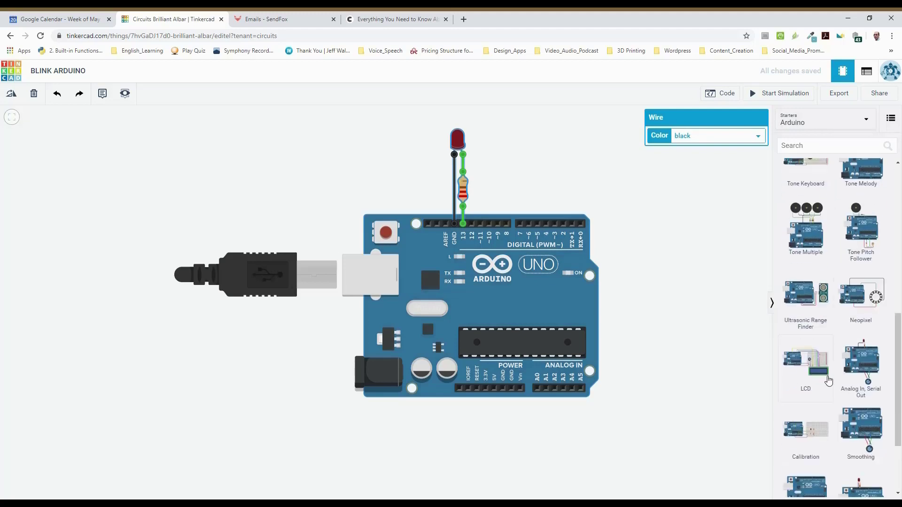
scroll(845, 385, "up", 12)
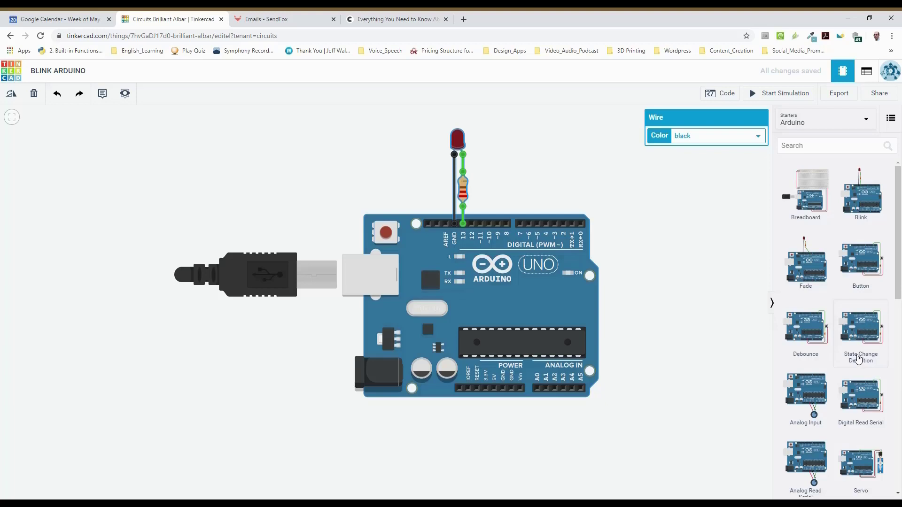
scroll(861, 348, "down", 10)
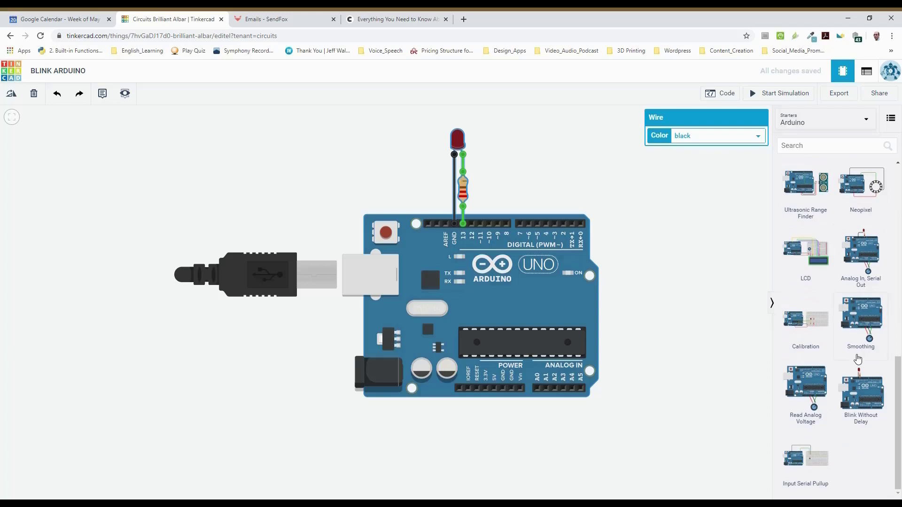
scroll(869, 371, "up", 6)
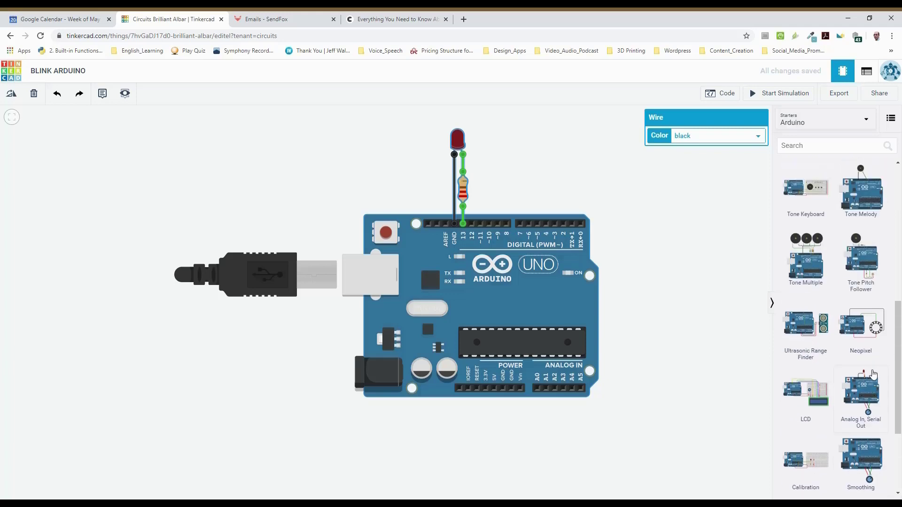
scroll(873, 375, "up", 2)
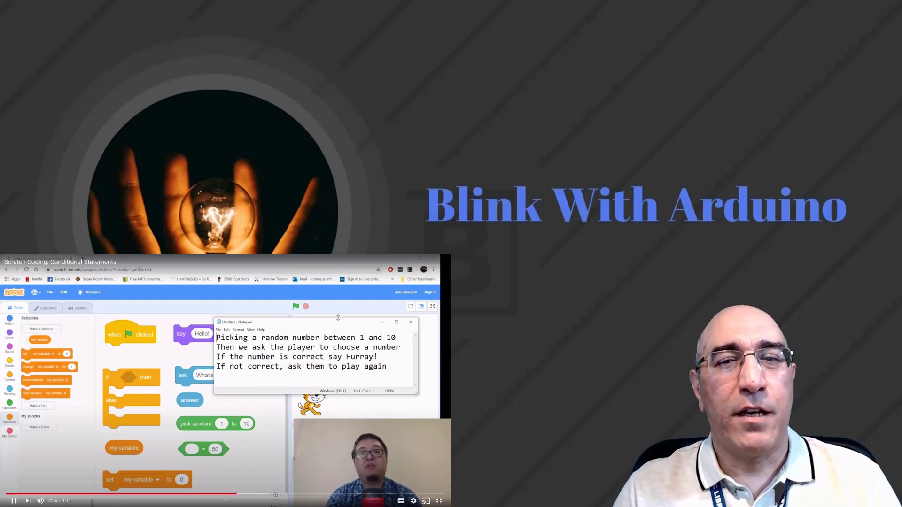
left_click(201, 494)
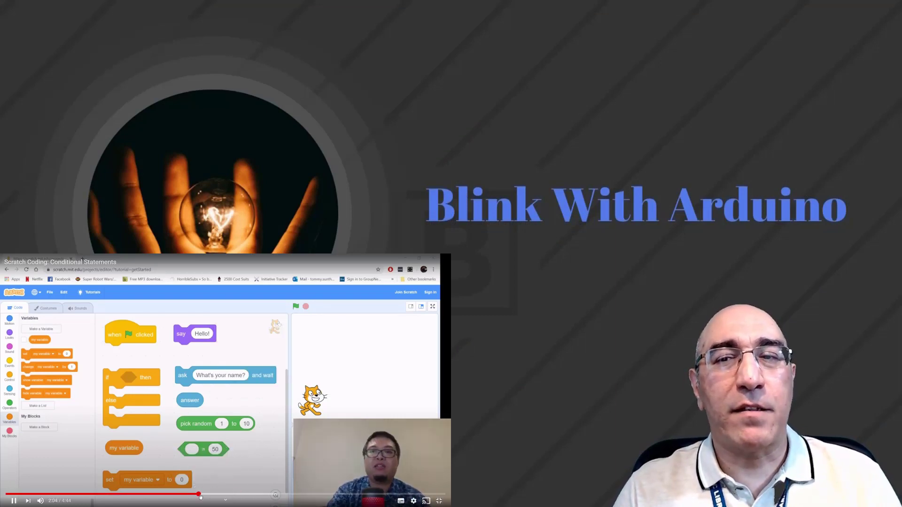